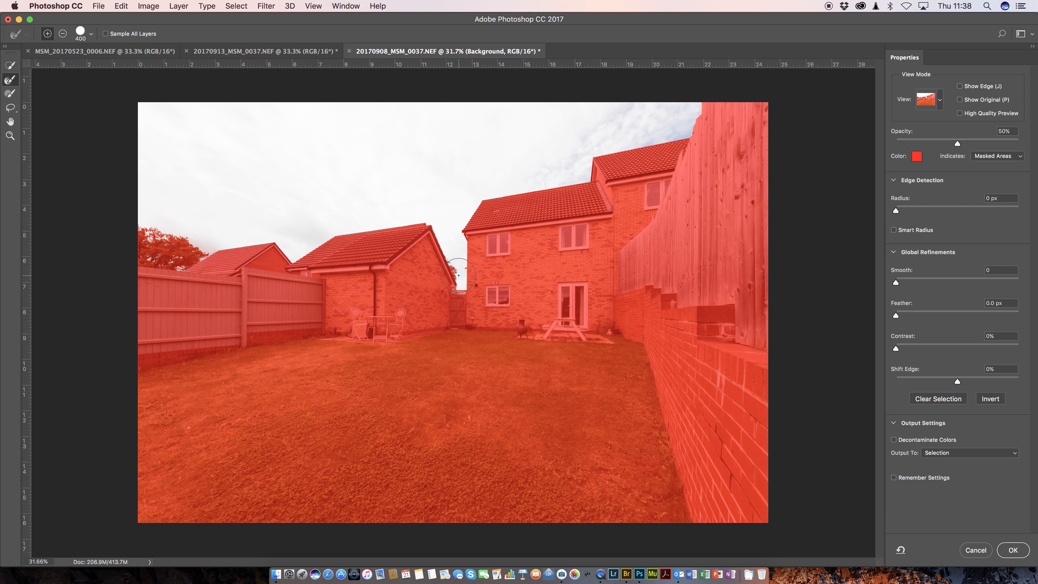
- Refine the sky selection's edge at the top of the wooden fence with a smaller Refine Edge brush, and accept the selection
key(bracketleft)
key(bracketleft)
key(bracketleft)
mouse_move(696, 105)
mouse_down()
mouse_move(695, 116)
mouse_move(700, 105)
mouse_up()
click(1012, 550)
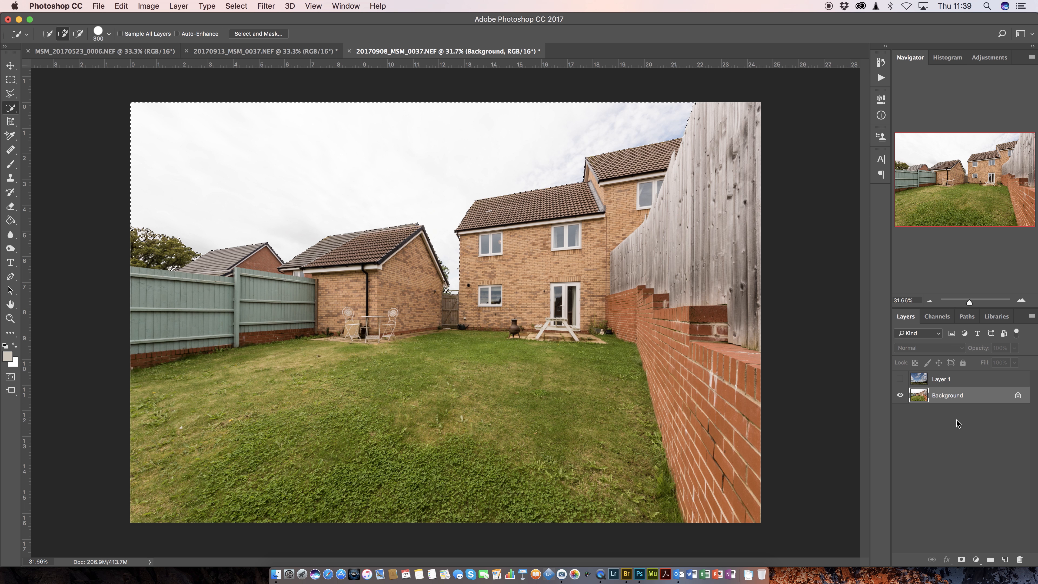
- Show Layer 1 and mask it with the sky selection so its clouds replace only the white sky
click(959, 380)
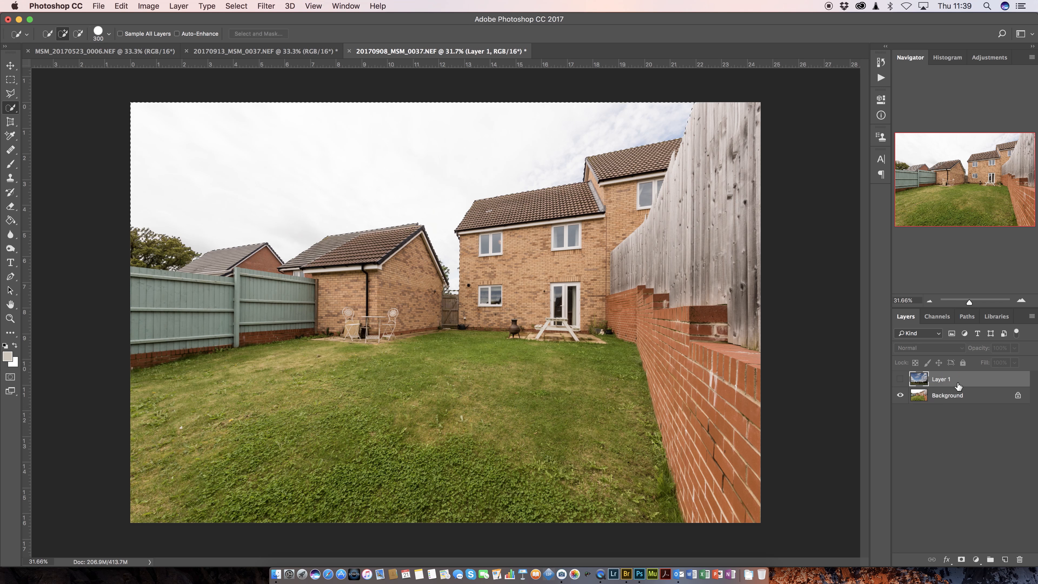
click(901, 379)
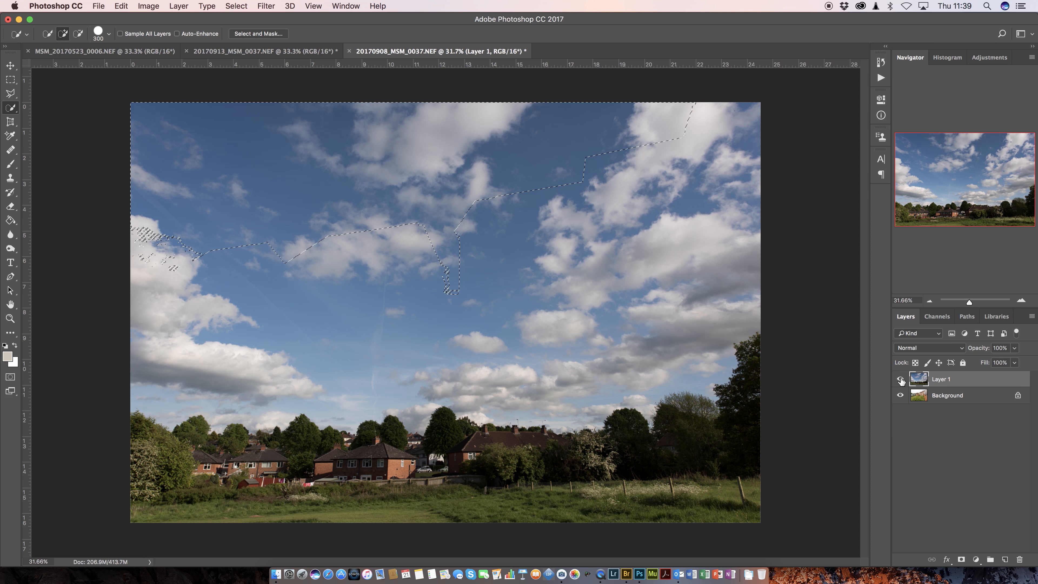
click(961, 560)
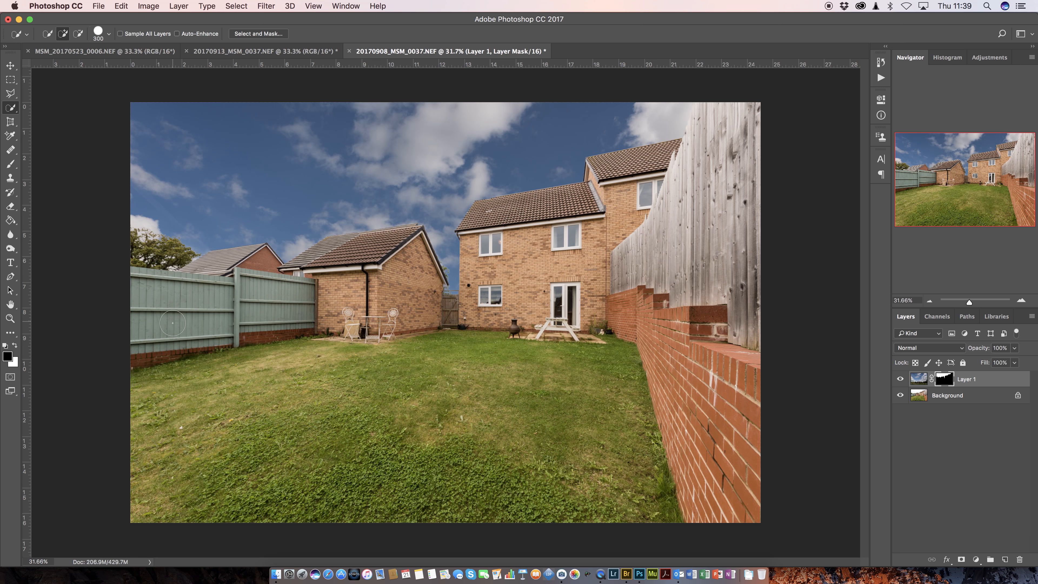
- Touch up Layer 1's mask with a black brush along the roof ridges of the garage and the house
key(b)
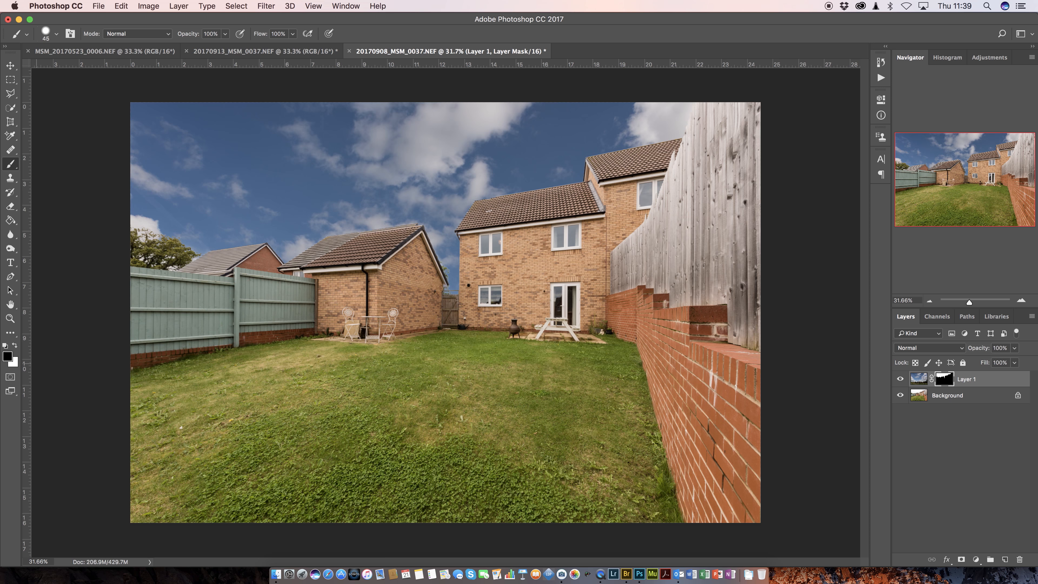
drag(969, 303, 975, 301)
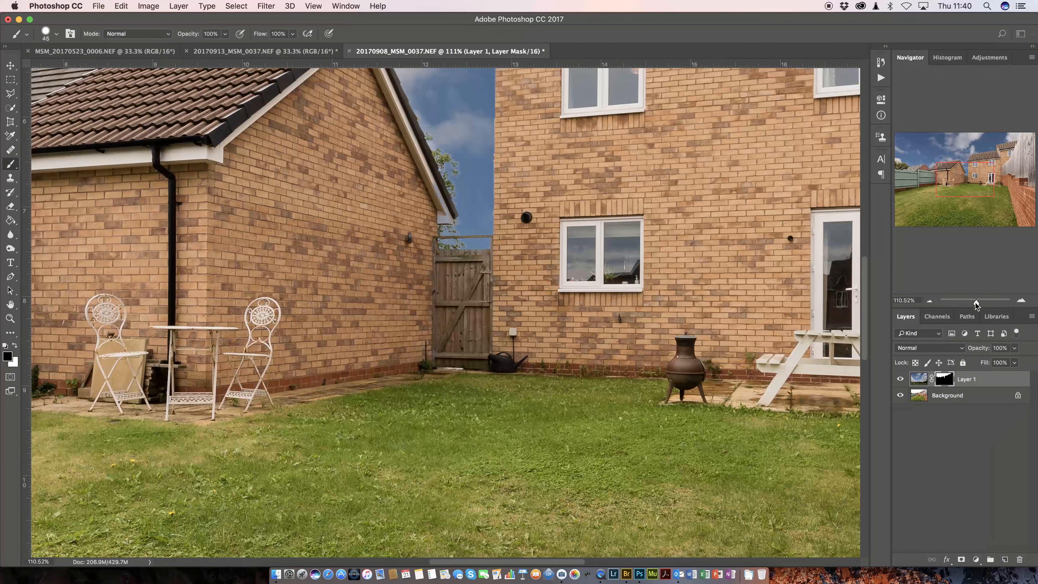
drag(960, 188, 961, 166)
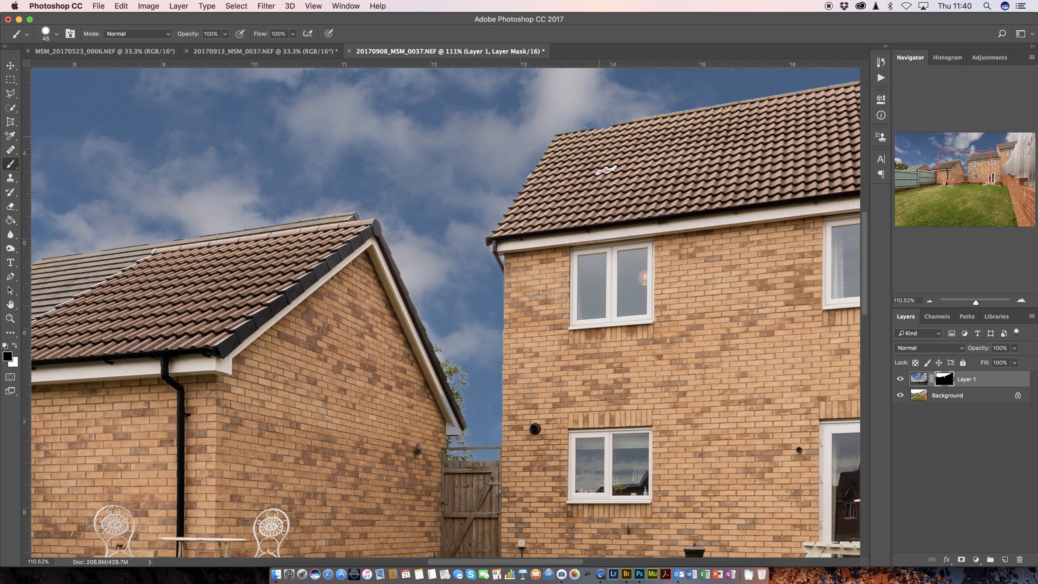
shift+click(564, 137)
shift+click(47, 264)
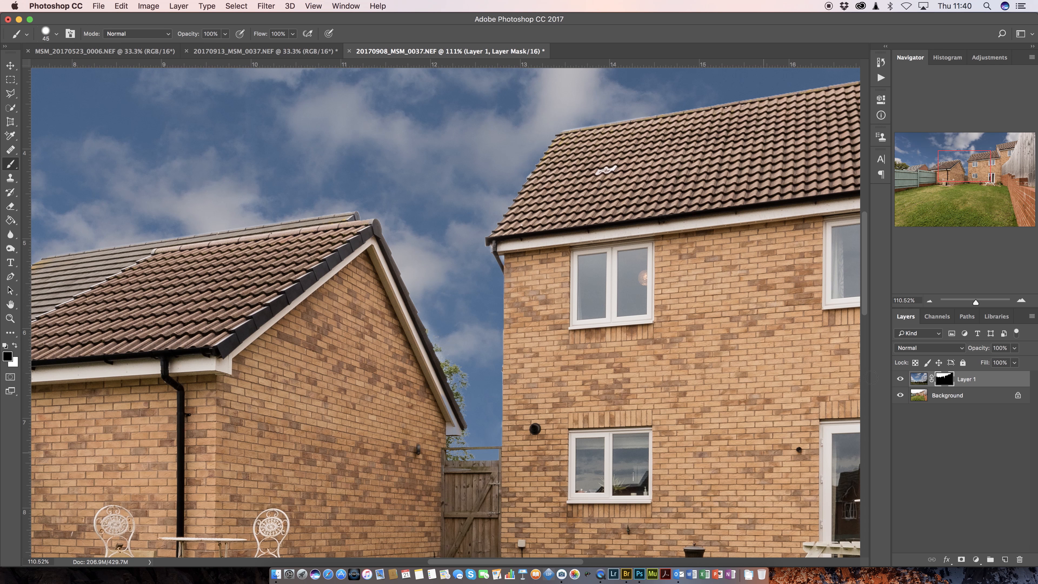
drag(974, 302, 969, 304)
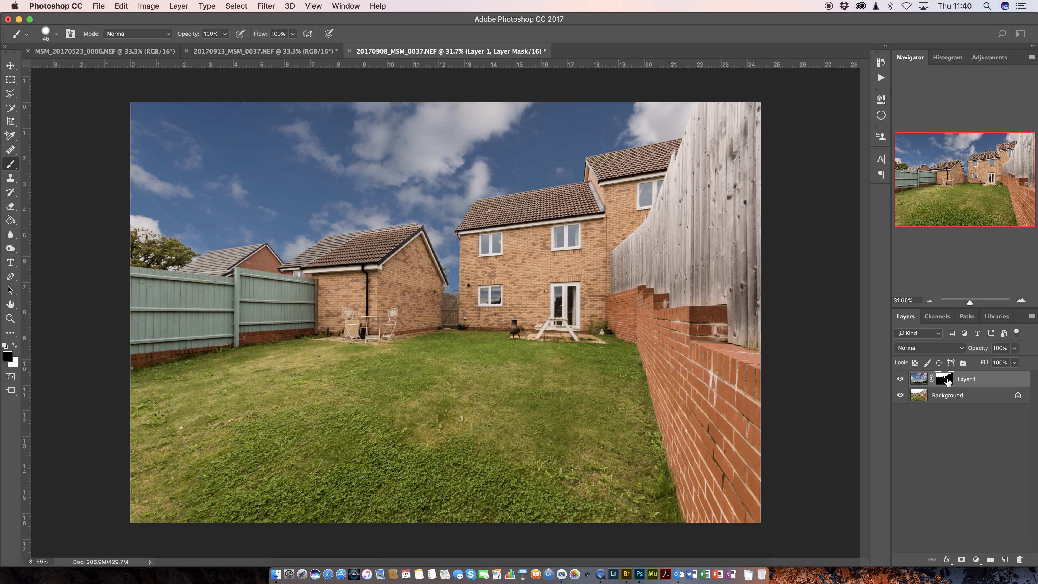
- Add a Curves adjustment layer directly above the sky layer
click(919, 380)
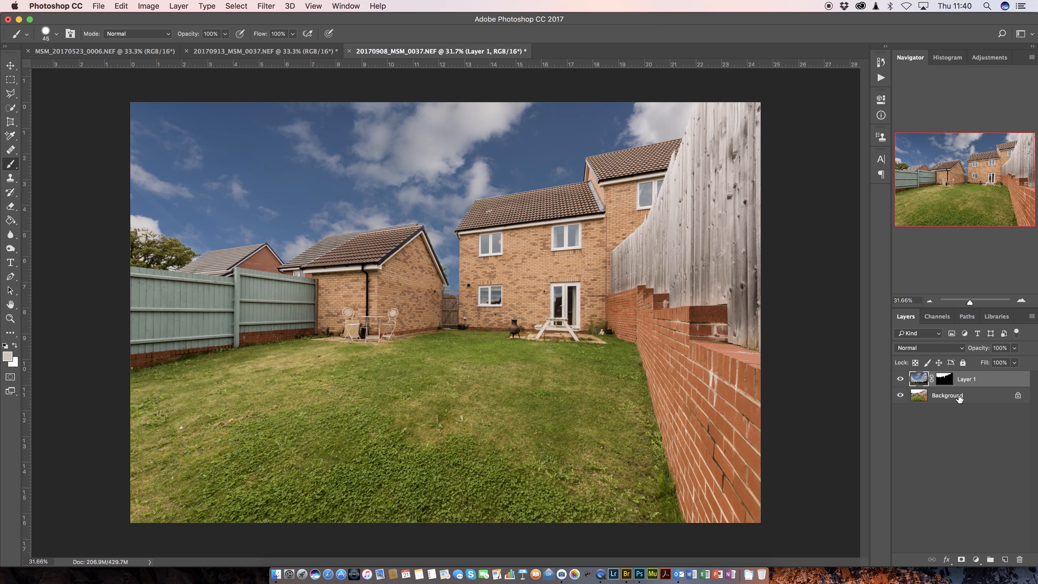
click(976, 560)
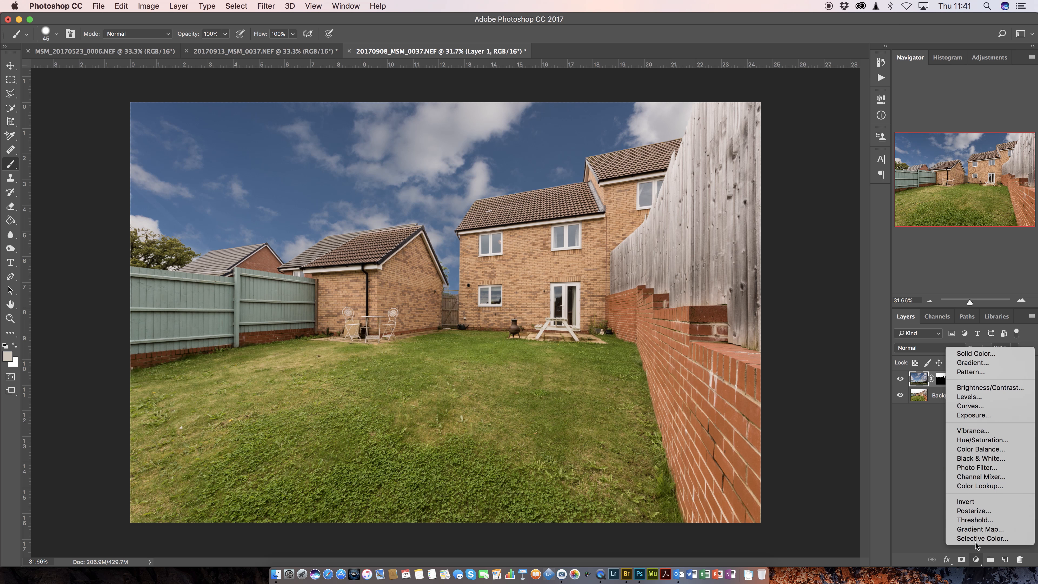
click(974, 406)
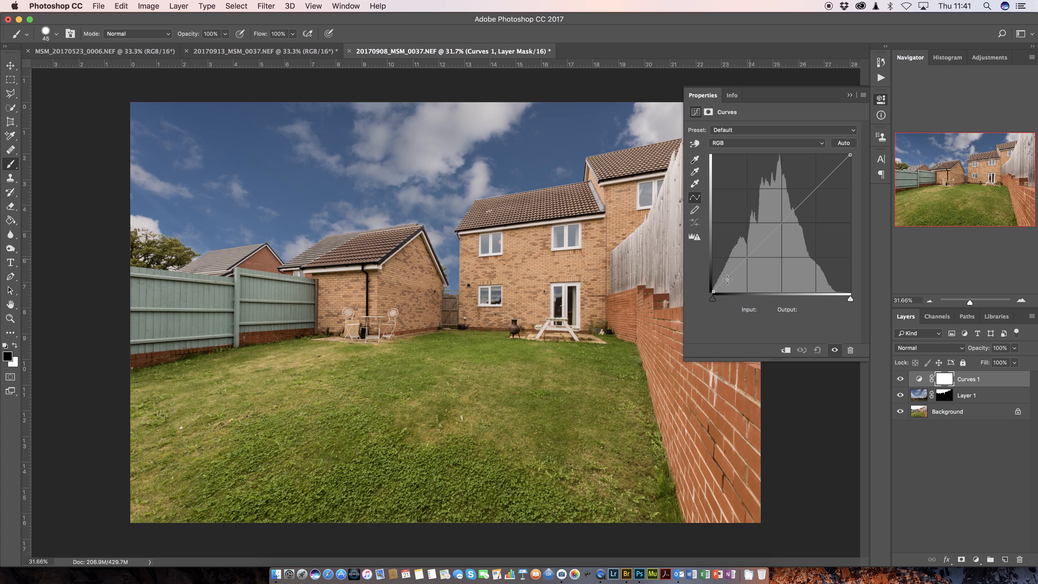
click(780, 223)
drag(781, 223, 781, 191)
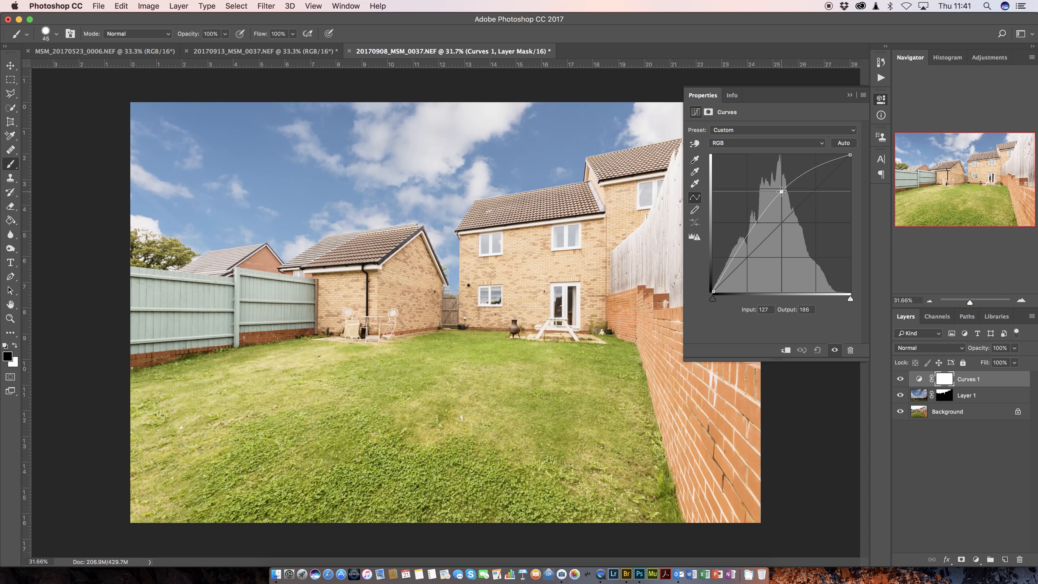
drag(780, 191, 694, 192)
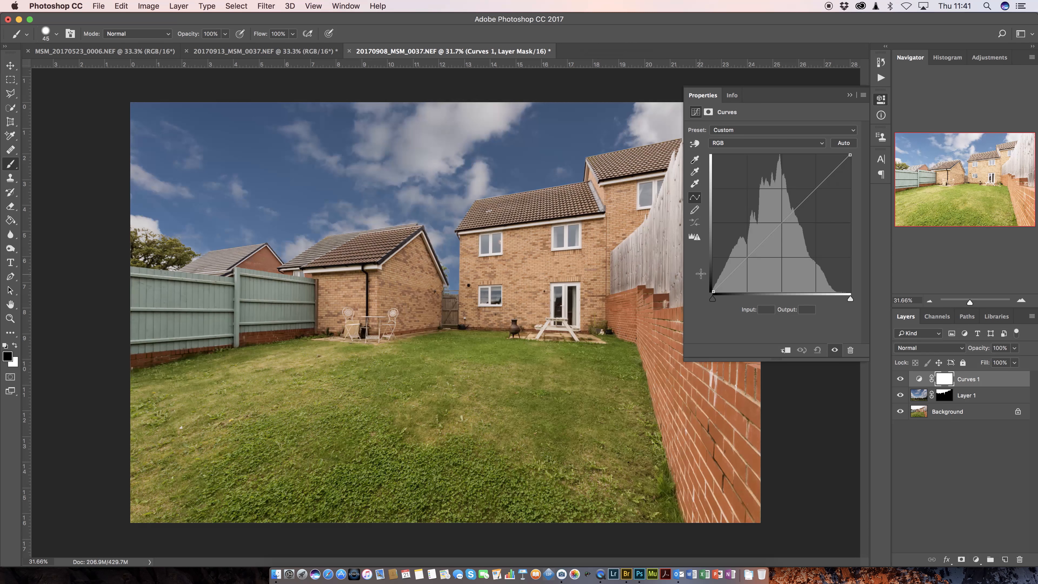
- Clip the Curves adjustment to Layer 1 and lift the sky's midtones to about input 126, output 189
click(783, 354)
click(784, 350)
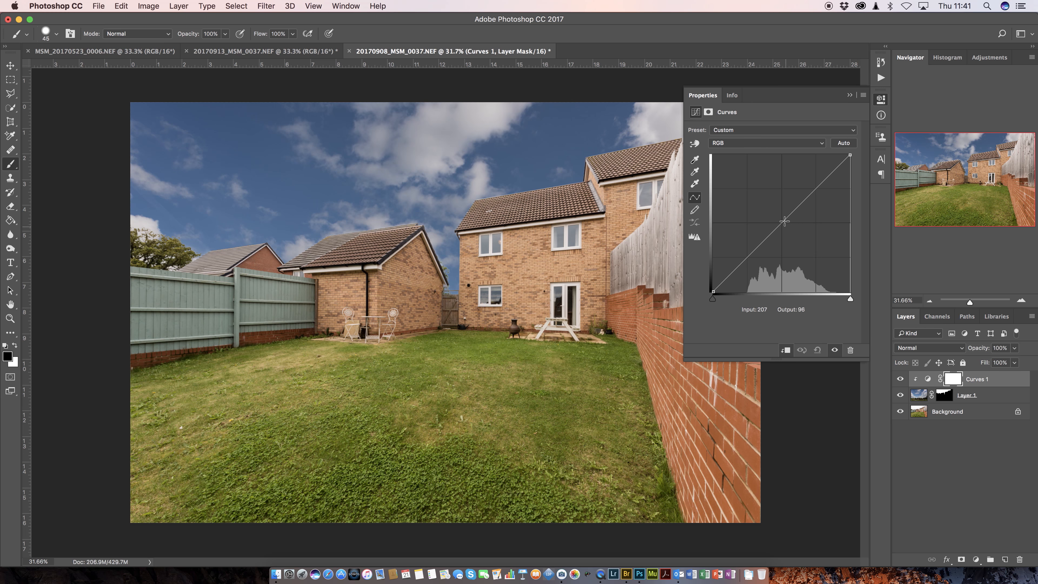
drag(782, 222, 782, 188)
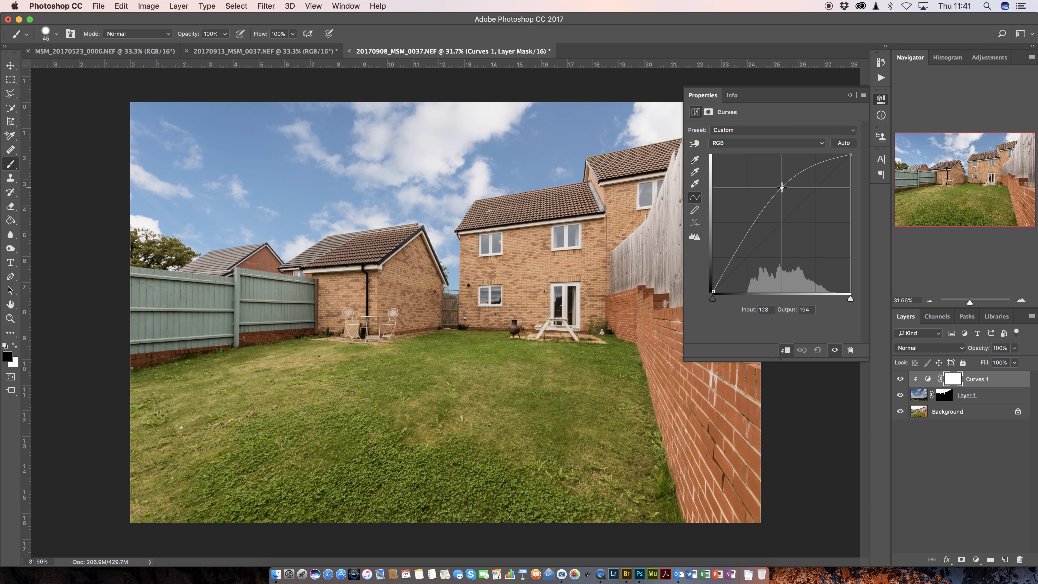
drag(782, 188, 780, 190)
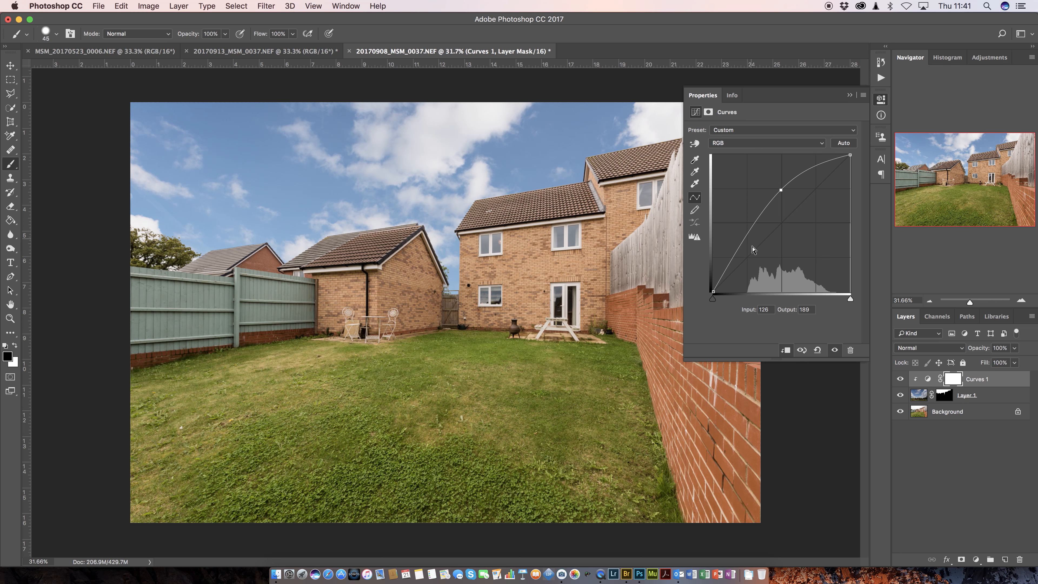
- Anchor the sky's shadows near input 18, output 28 and raise the midtone point to input 125, output 199
drag(722, 274, 722, 277)
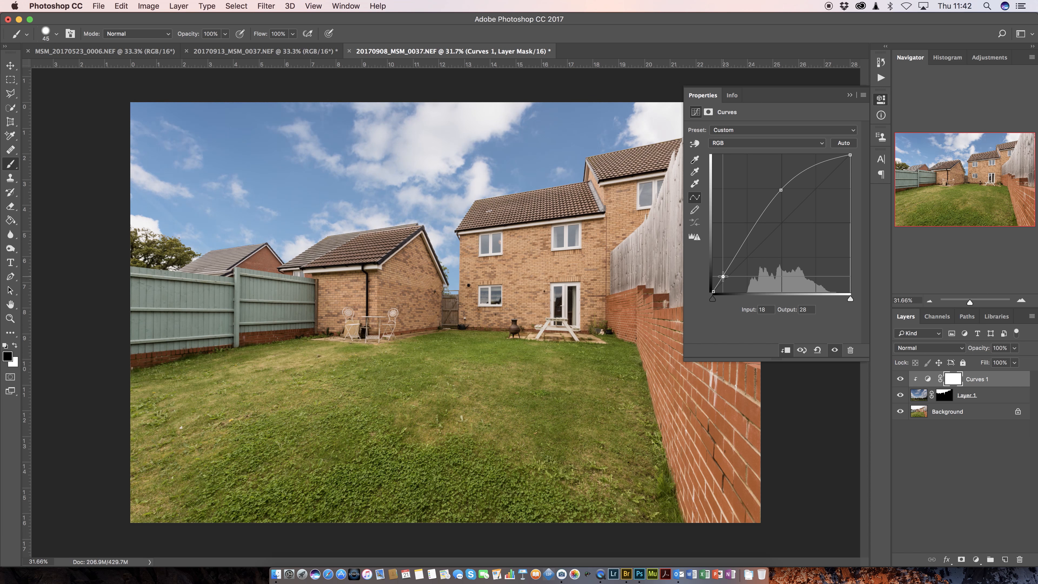
drag(722, 277, 723, 277)
drag(781, 190, 779, 185)
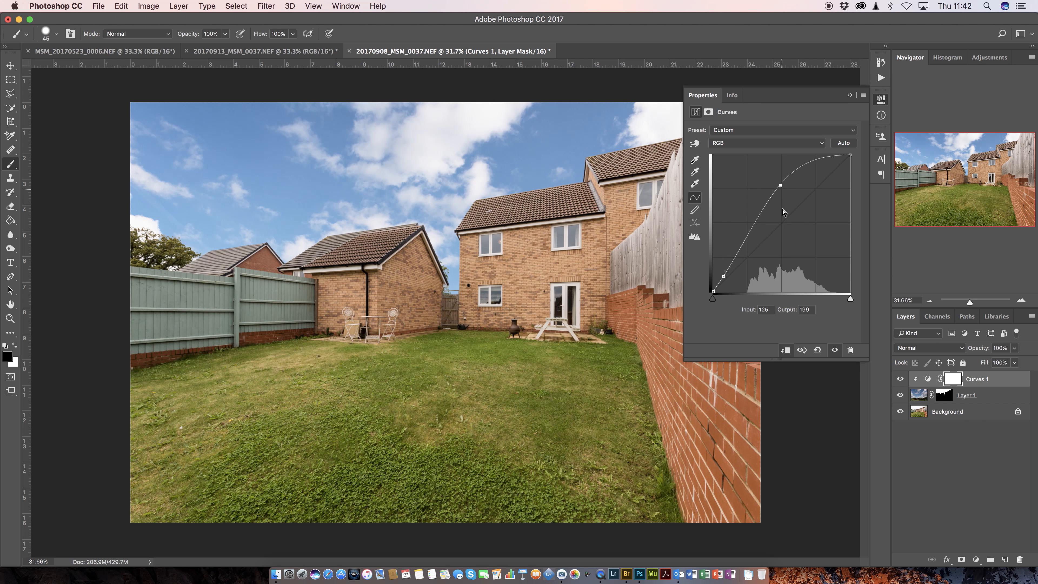
click(849, 95)
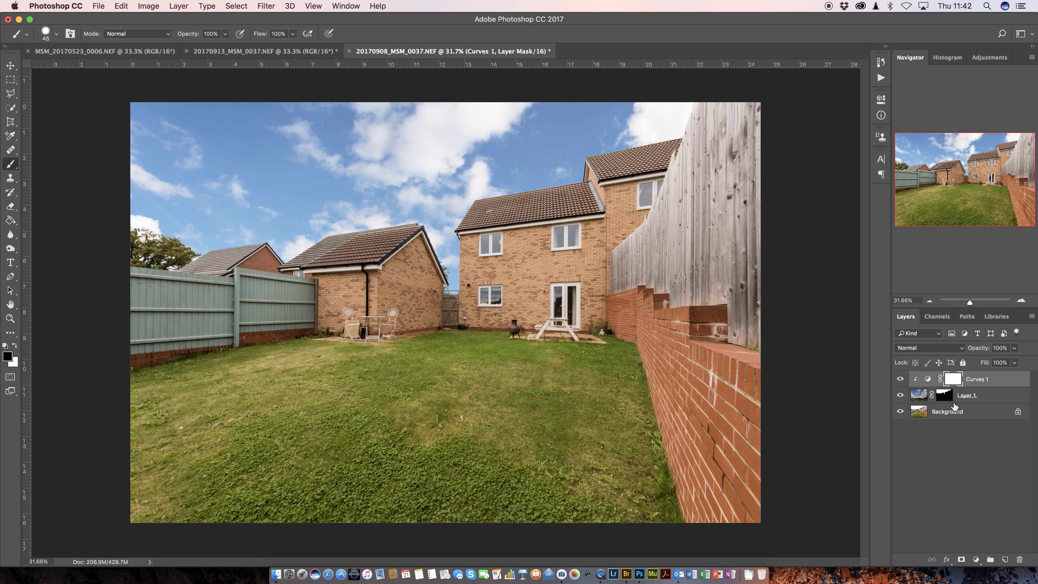
- Close 20170908_MSM_0037.NEF without saving its changes and switch to 20170913_MSM_0037.NEF
click(349, 52)
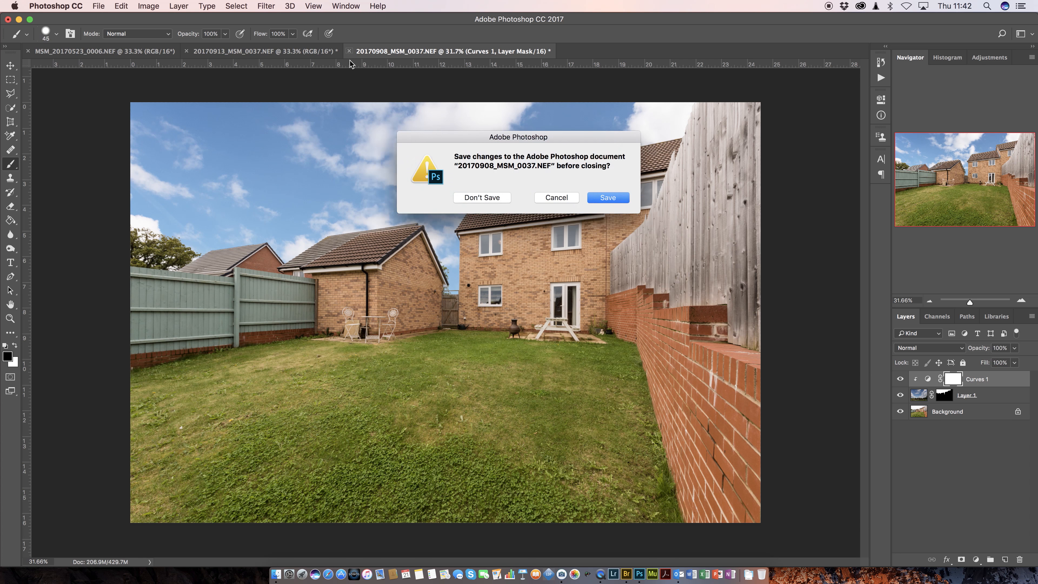
click(470, 200)
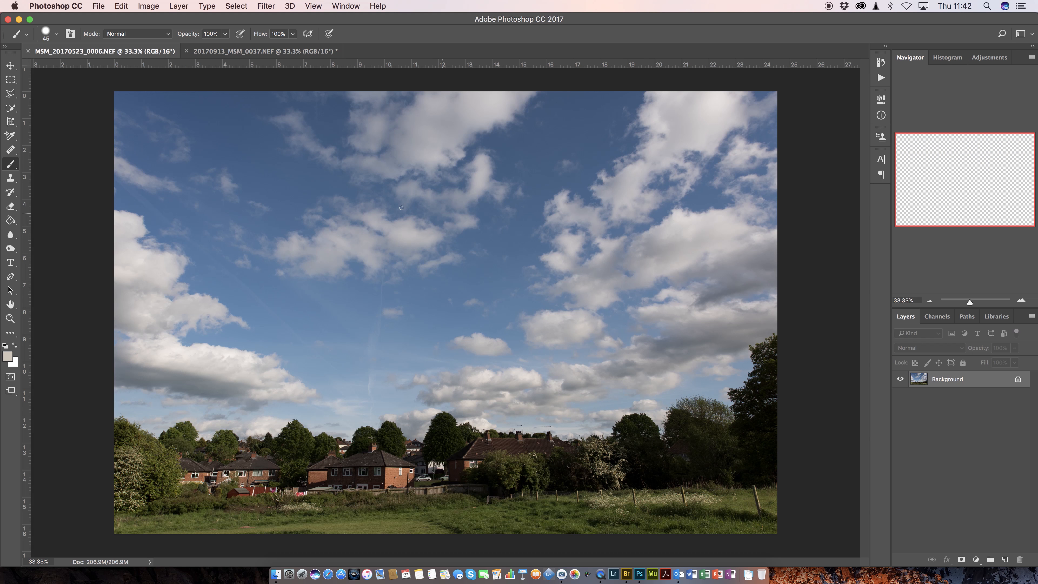
click(242, 54)
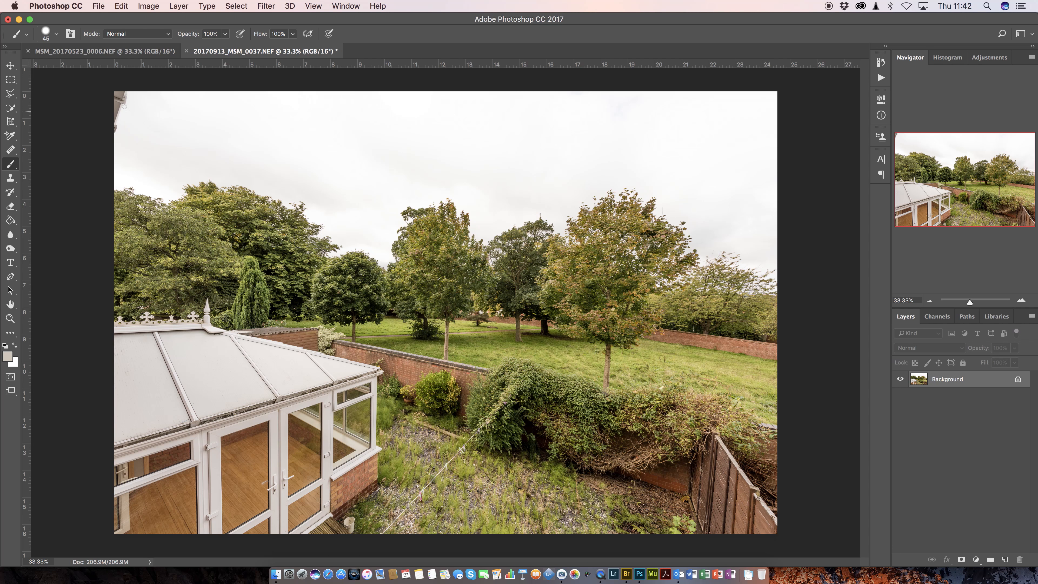
- Copy the cloudy sky image from MSM_20170523_0006.NEF into 20170913_MSM_0037.NEF as a layer aligned with the photo
click(10, 67)
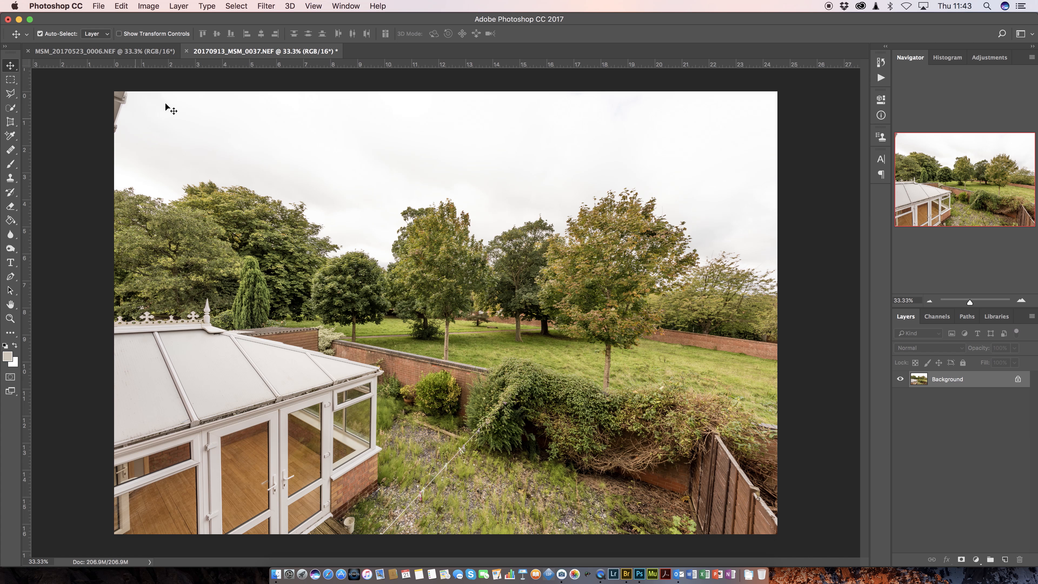
click(143, 51)
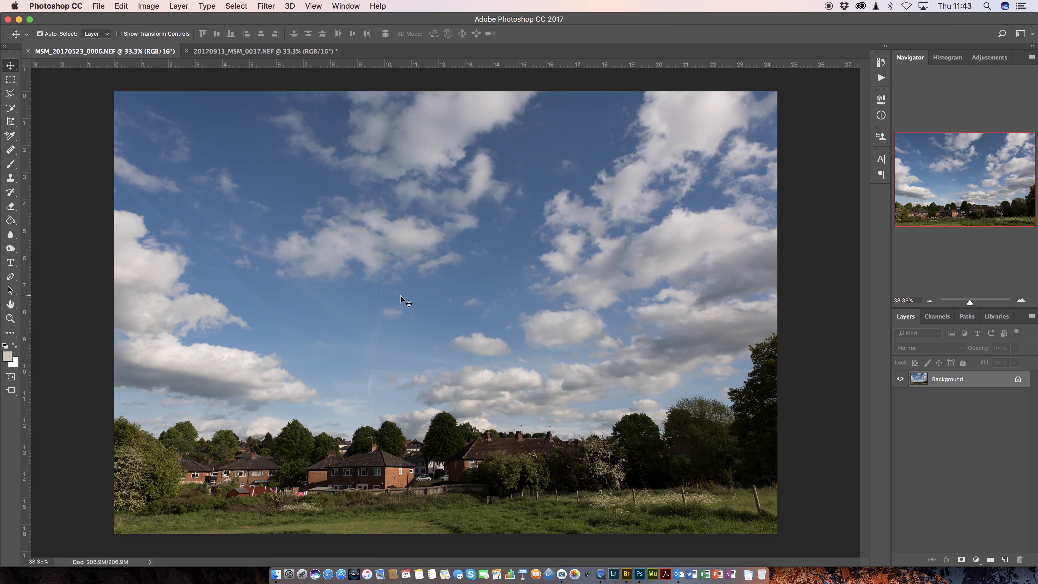
drag(399, 294, 316, 68)
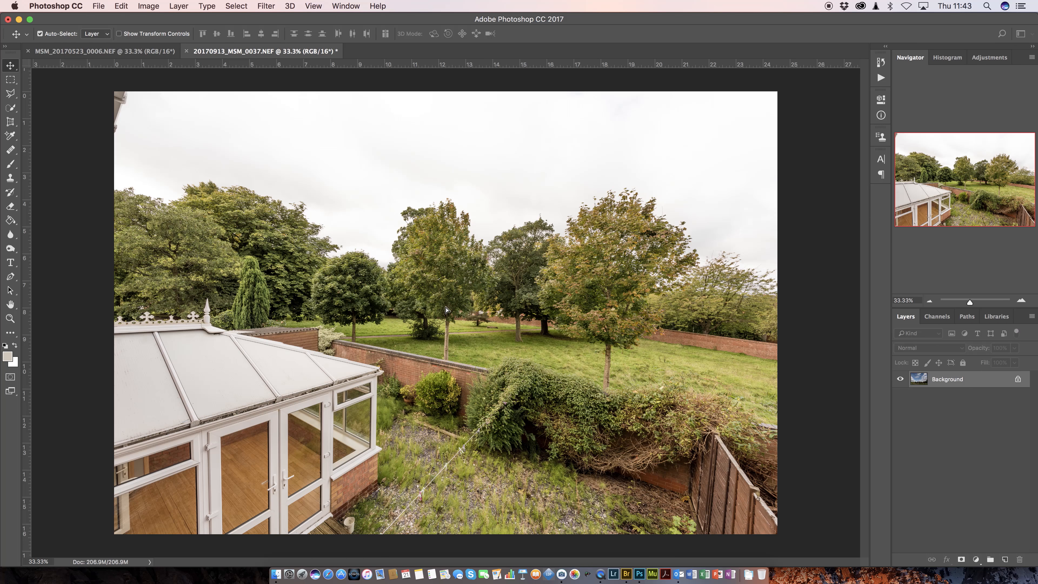
drag(446, 309, 440, 315)
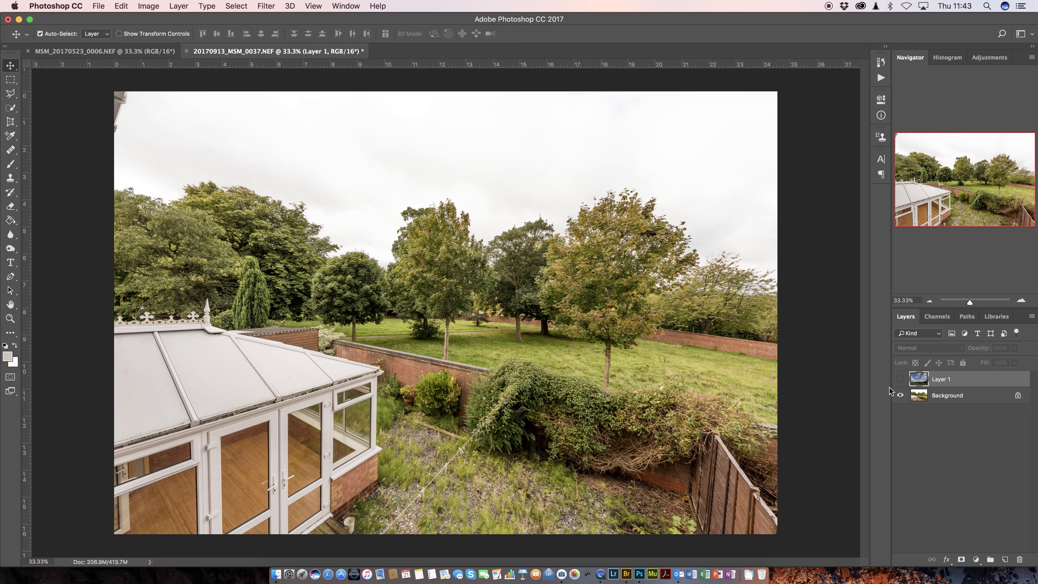
- Hide Layer 1 and select the white sky on the Background layer with the Quick Selection tool
click(900, 379)
click(940, 398)
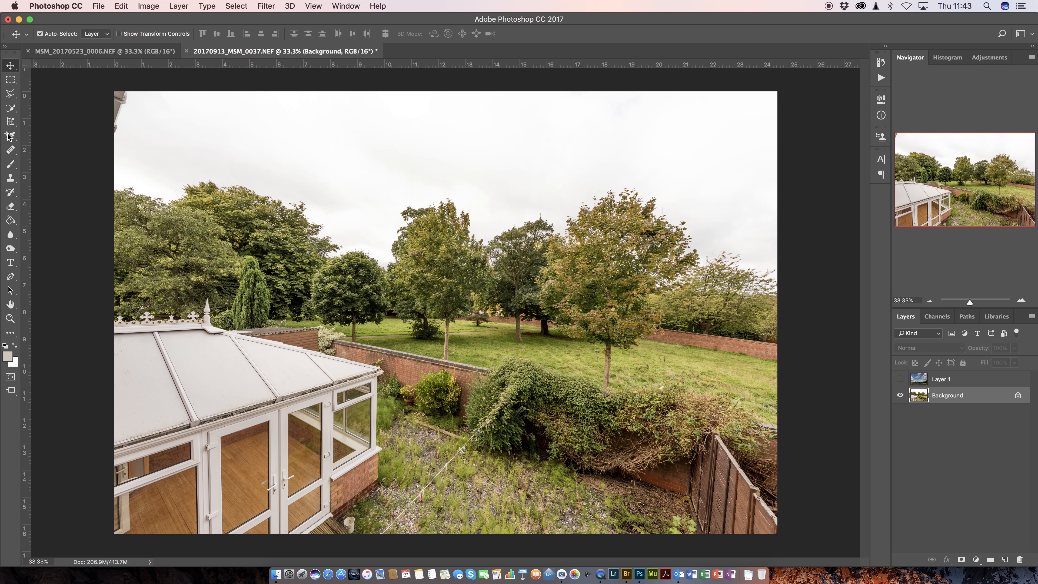
click(10, 110)
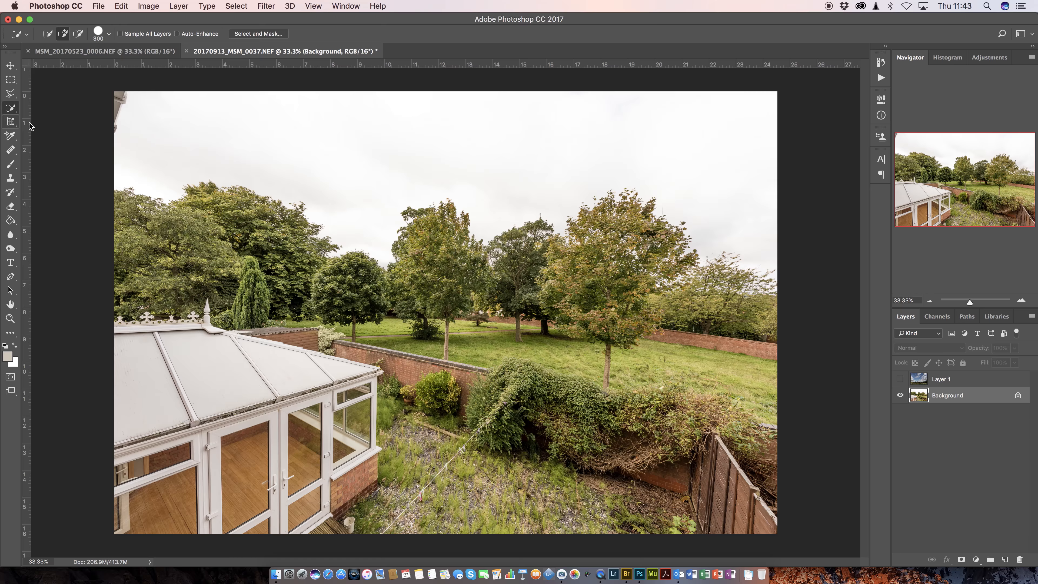
drag(171, 131, 427, 129)
- Refine the sky selection along the treetops in Select and Mask with a Refine Edge brush enlarged to 800, and accept it
click(282, 36)
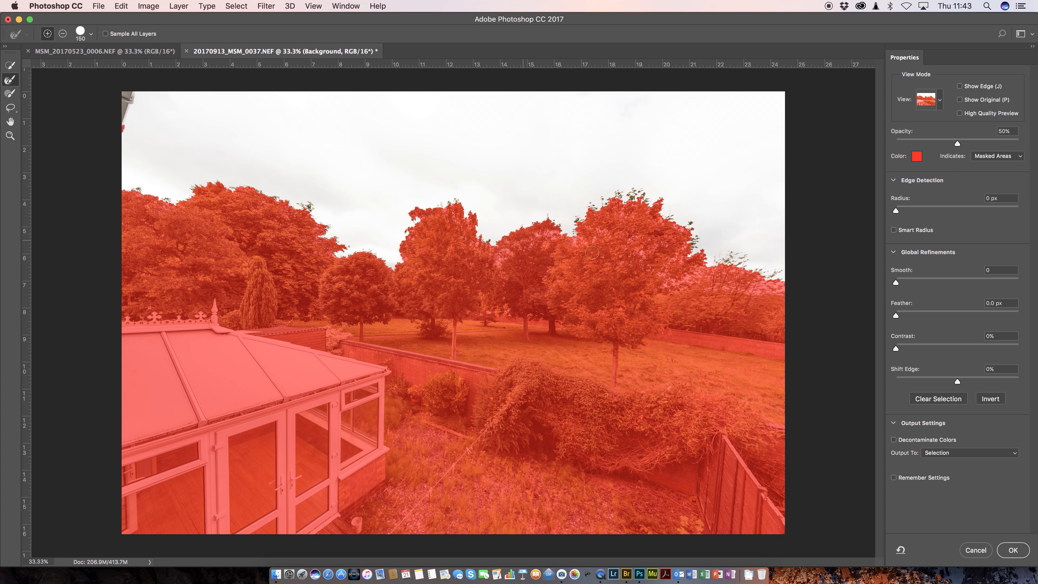
click(938, 103)
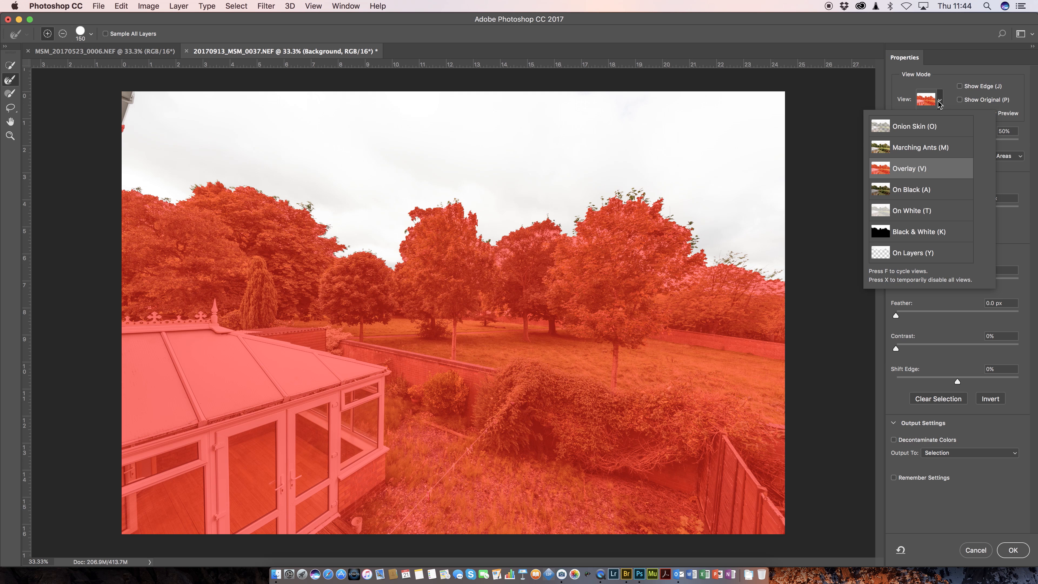
click(940, 103)
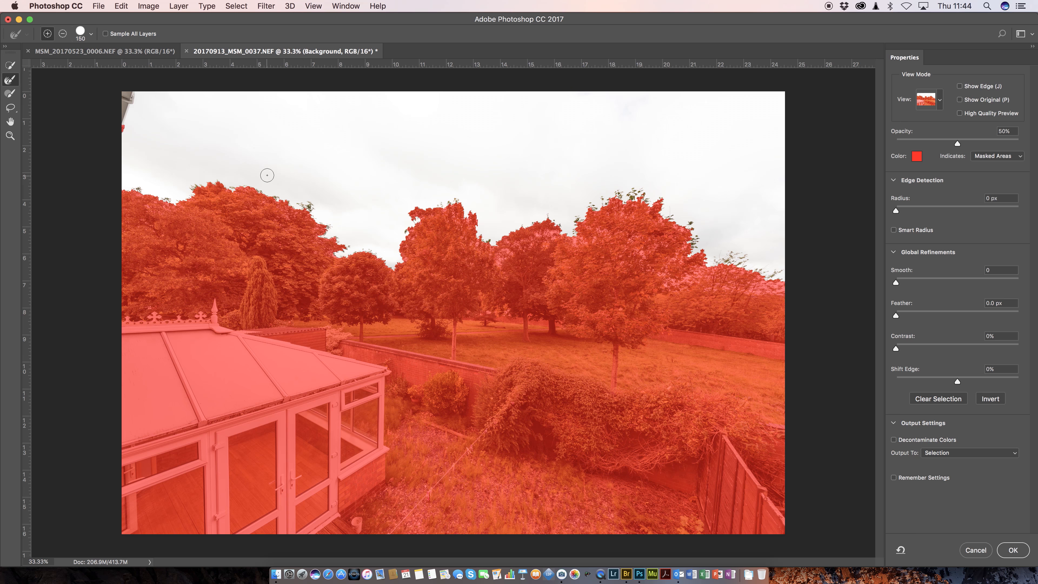
key(bracketright)
key(bracketright)
key(bracketright)
key(bracketright)
key(bracketright)
key(bracketright)
key(bracketright)
key(bracketright)
key(bracketright)
mouse_move(148, 202)
mouse_down()
mouse_move(199, 176)
mouse_move(225, 176)
mouse_move(315, 219)
mouse_move(296, 236)
mouse_move(330, 240)
mouse_move(333, 256)
mouse_move(400, 258)
mouse_move(398, 241)
mouse_move(414, 230)
mouse_move(413, 238)
mouse_move(423, 207)
mouse_move(450, 199)
mouse_move(500, 272)
mouse_move(557, 227)
mouse_move(592, 251)
mouse_move(603, 235)
mouse_move(591, 196)
mouse_move(607, 184)
mouse_move(645, 196)
mouse_move(651, 187)
mouse_move(662, 228)
mouse_move(700, 272)
mouse_move(793, 290)
mouse_move(704, 224)
mouse_move(692, 188)
mouse_up()
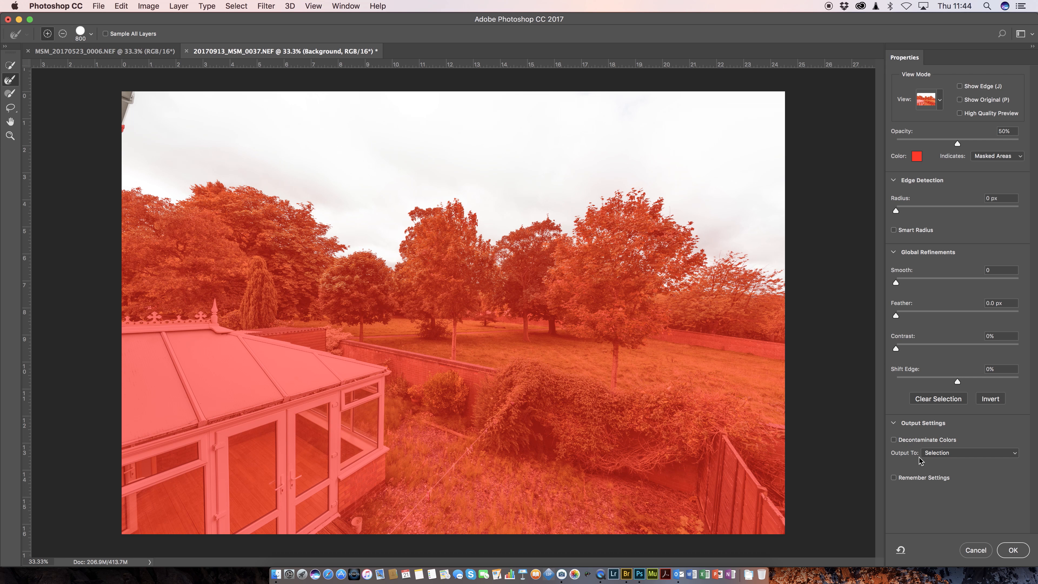
click(1012, 550)
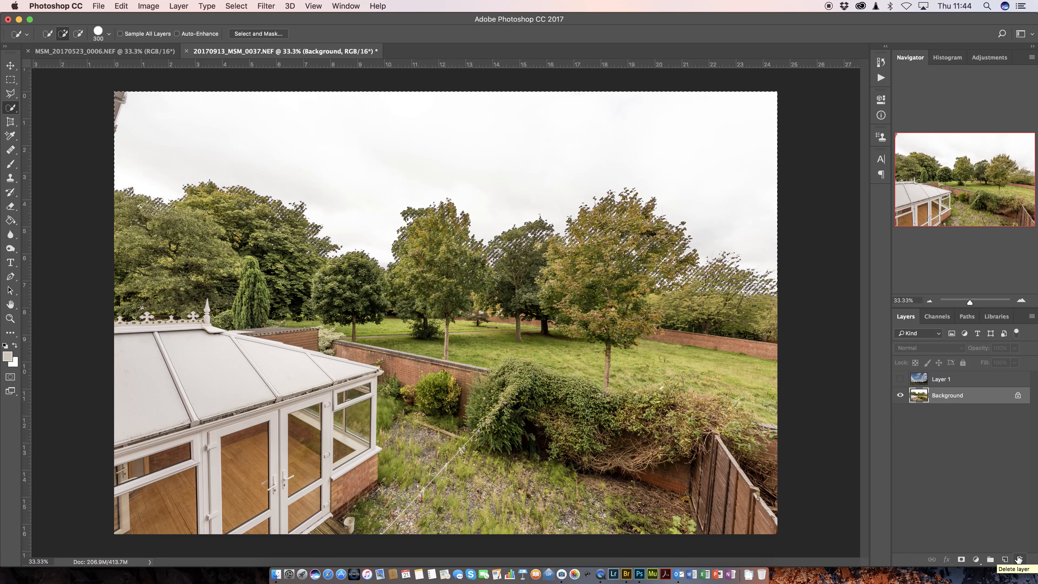
- Show Layer 1 and add a layer mask to it from the active sky selection
click(952, 381)
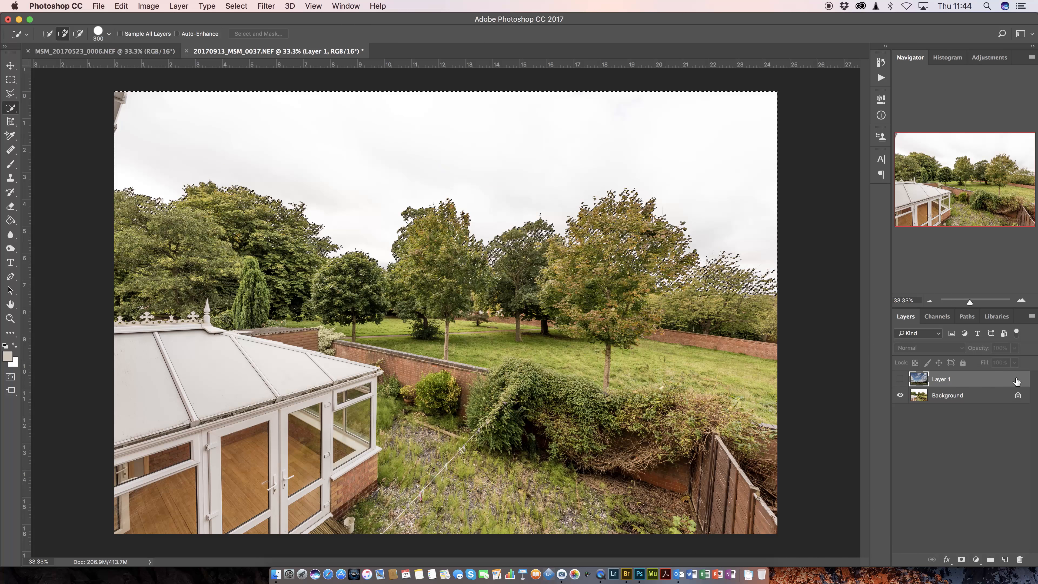
click(900, 380)
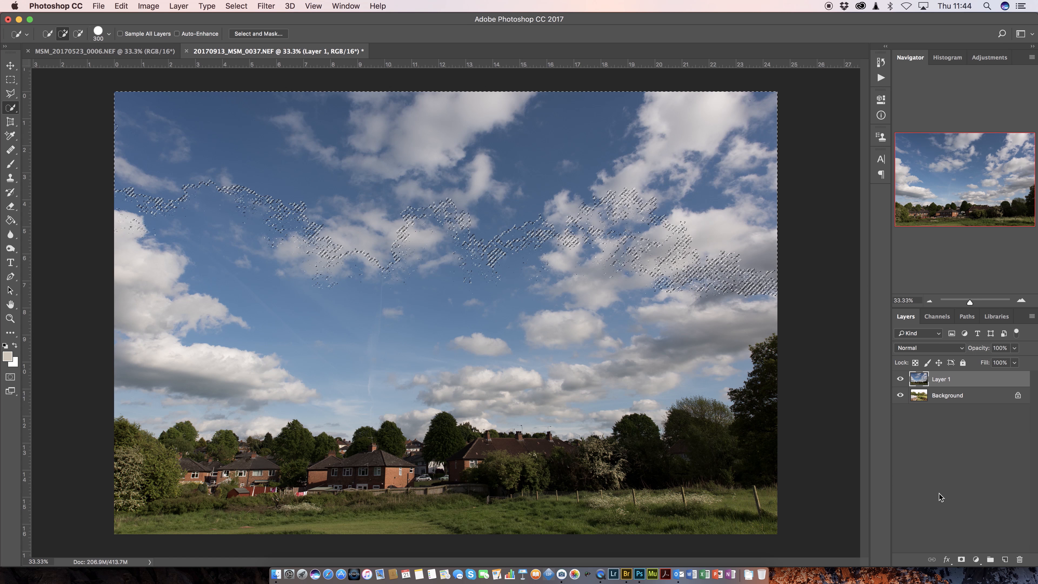
click(960, 560)
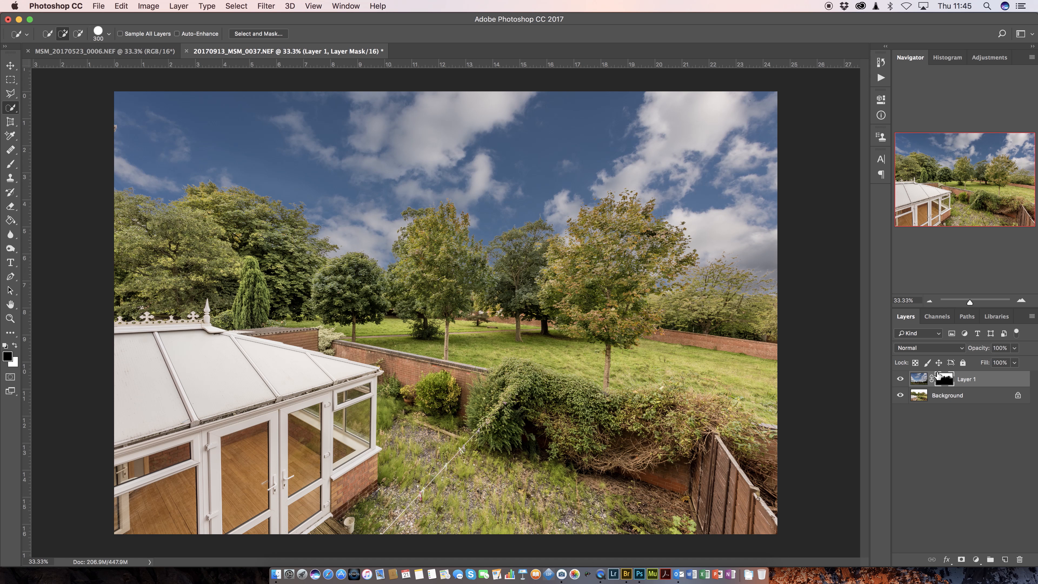
- Add a Curves adjustment clipped to Layer 1 and brighten the sky by raising the curve's midpoint from input 129 to output 195
click(919, 382)
click(976, 560)
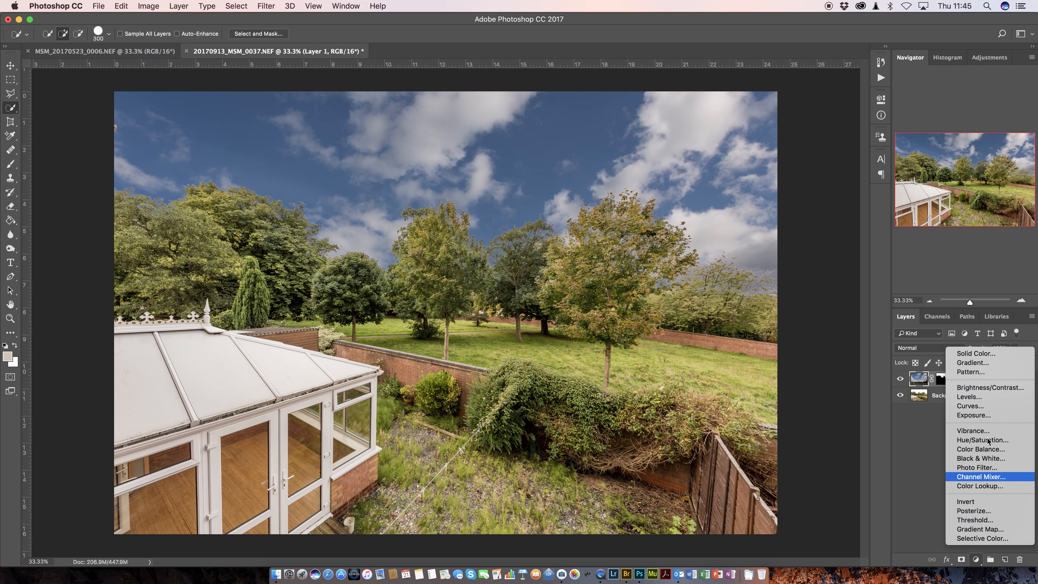
click(975, 406)
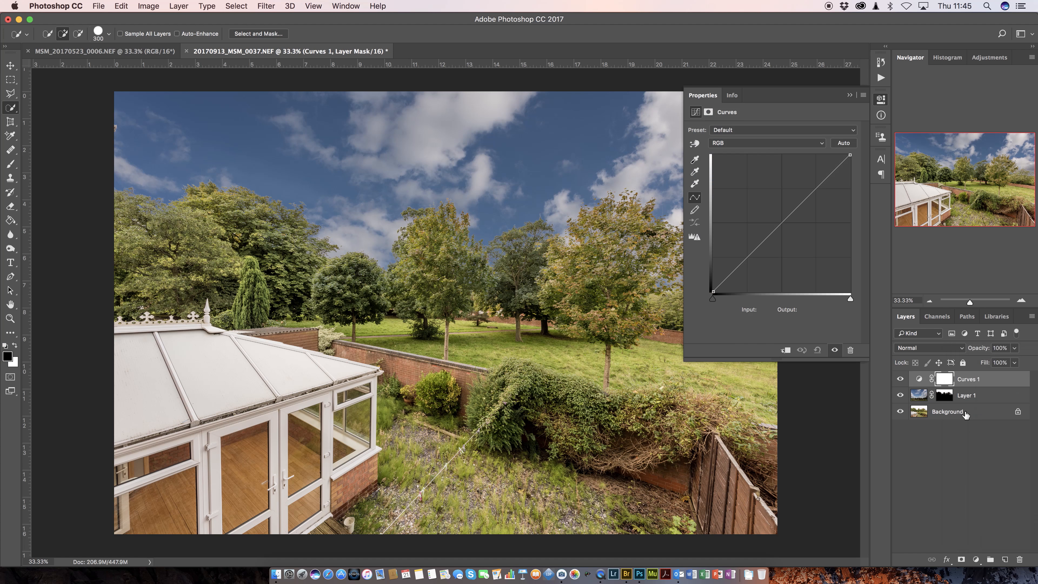
click(786, 350)
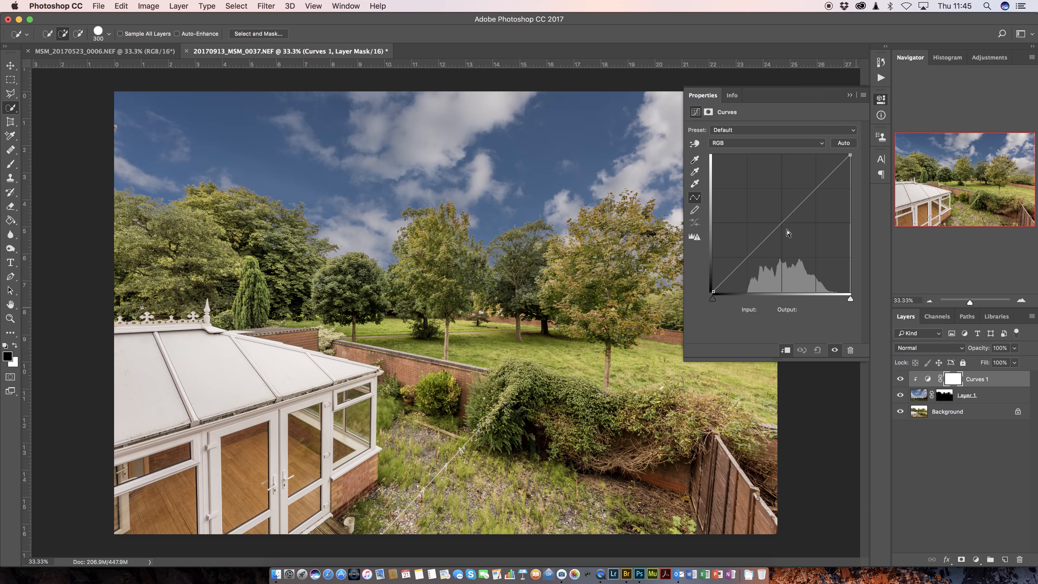
drag(782, 222, 782, 186)
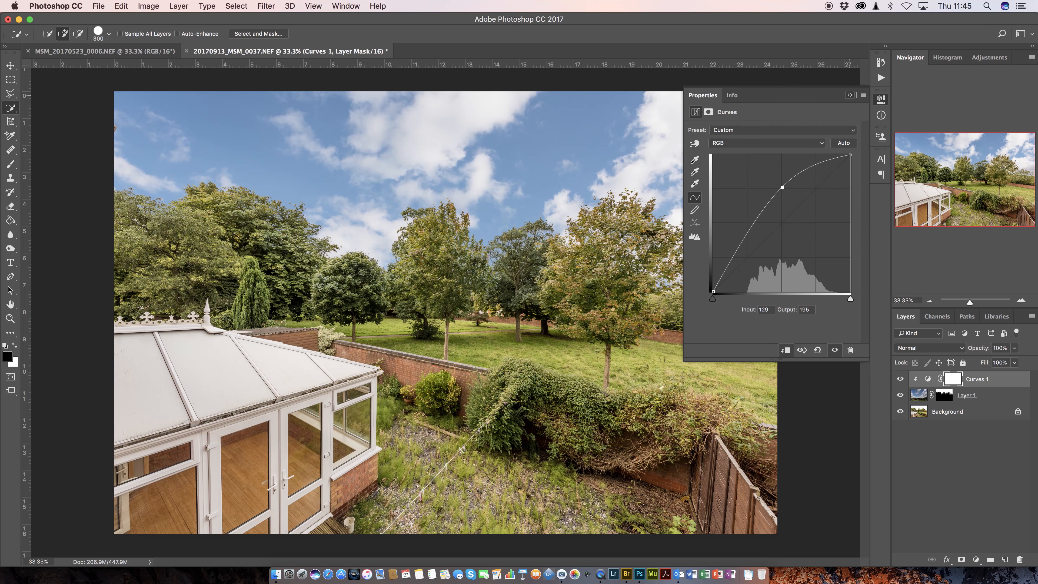
click(849, 95)
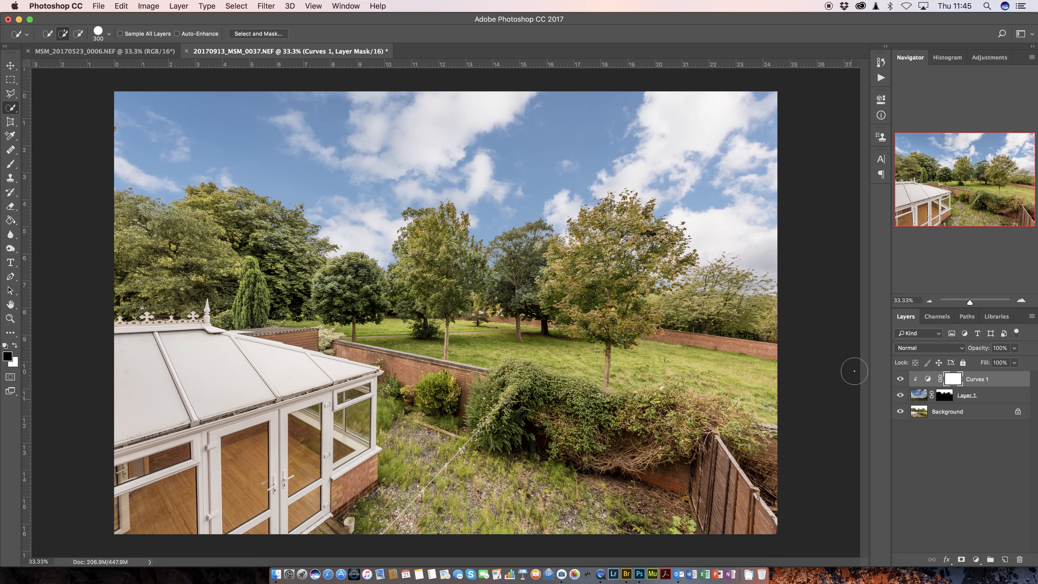